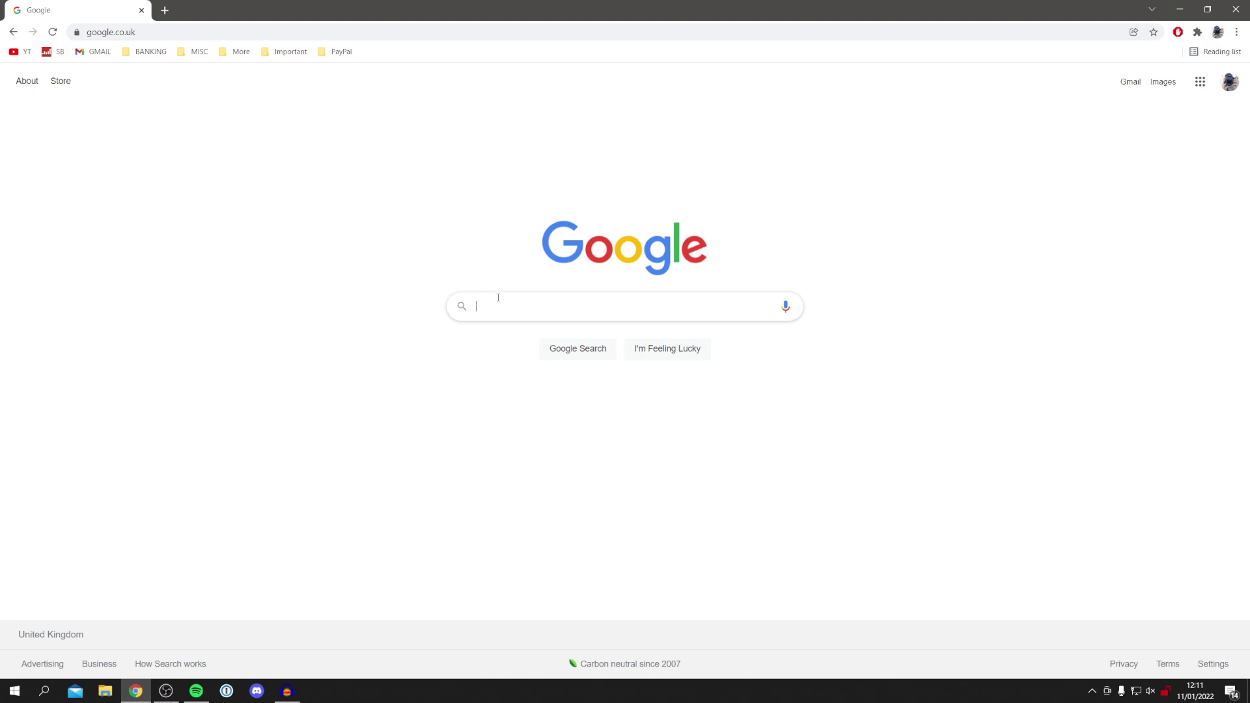
# Search Google for 'google forms'
pyautogui.write('google forms')
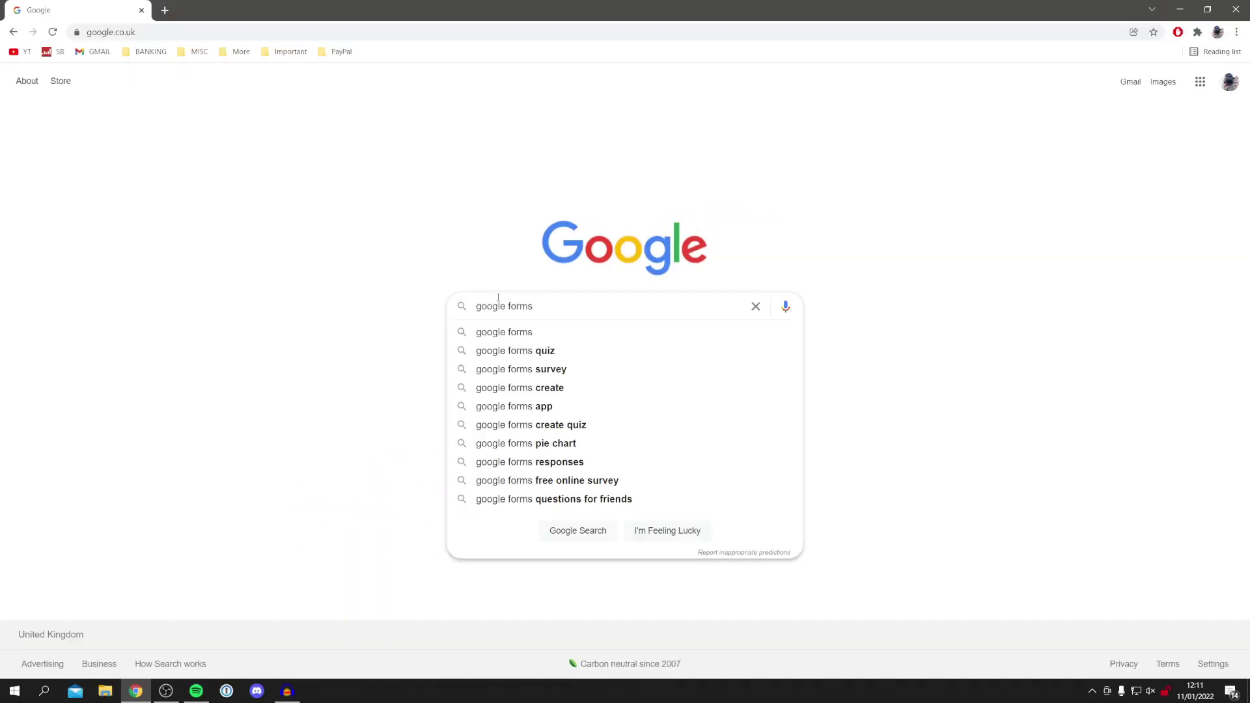
pyautogui.press('Return')
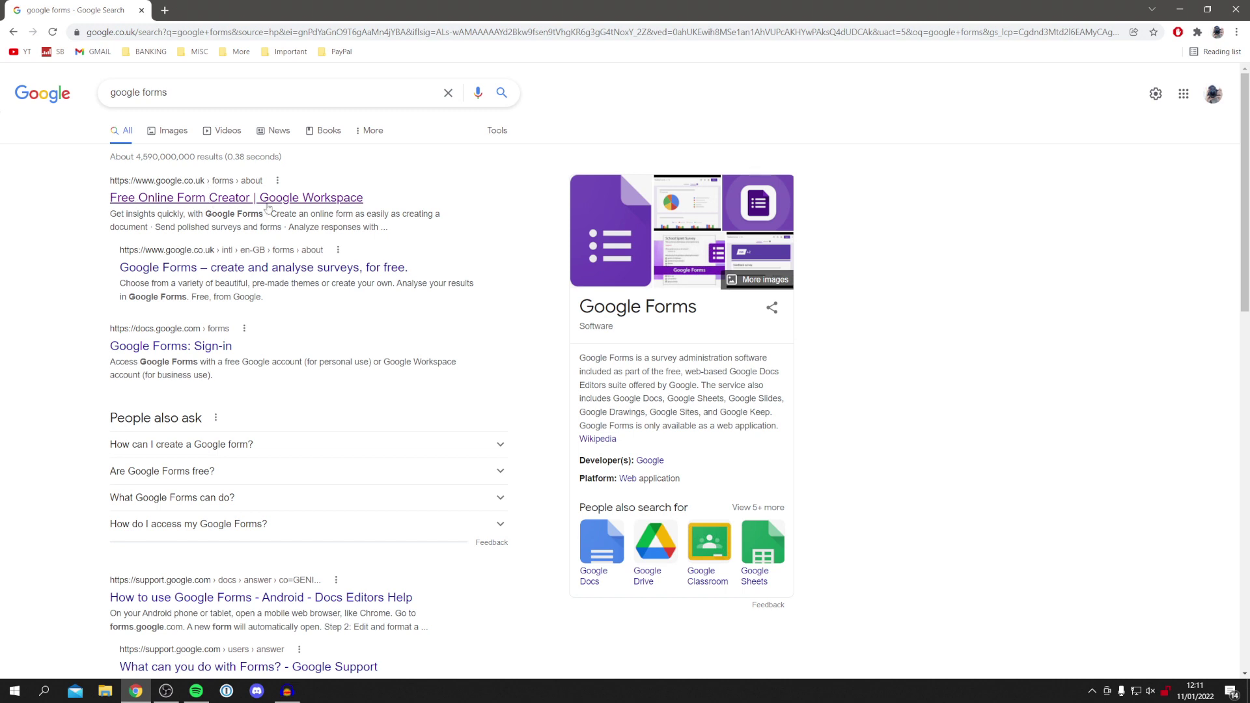
# Go from the Google Forms overview page to the template gallery, start a Blank form, and dismiss the tip
pyautogui.click(232, 201)
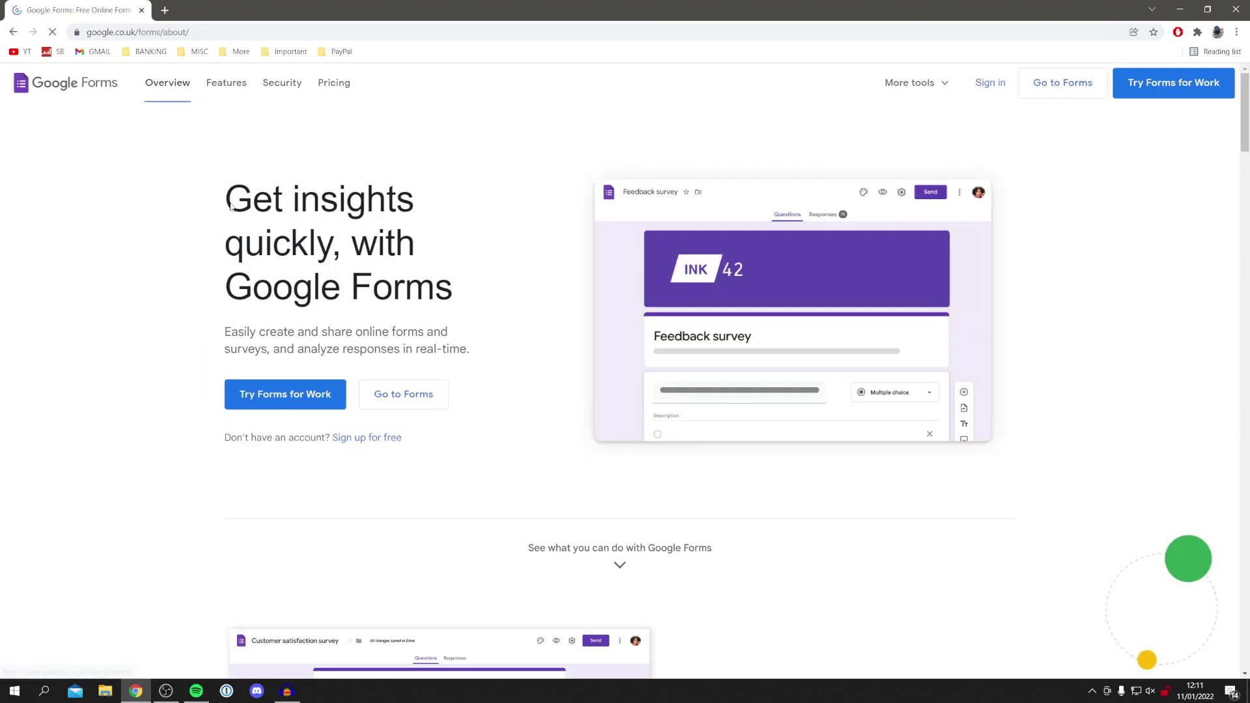
pyautogui.doubleClick(410, 407)
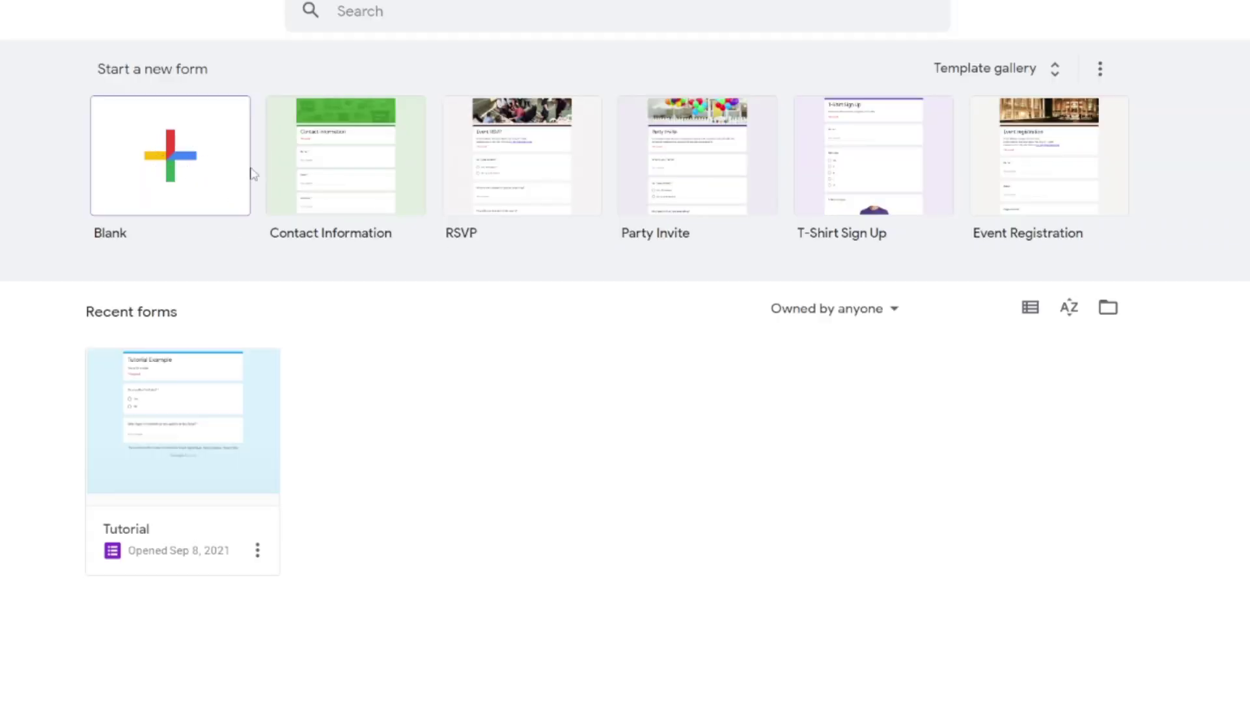
pyautogui.click(1022, 68)
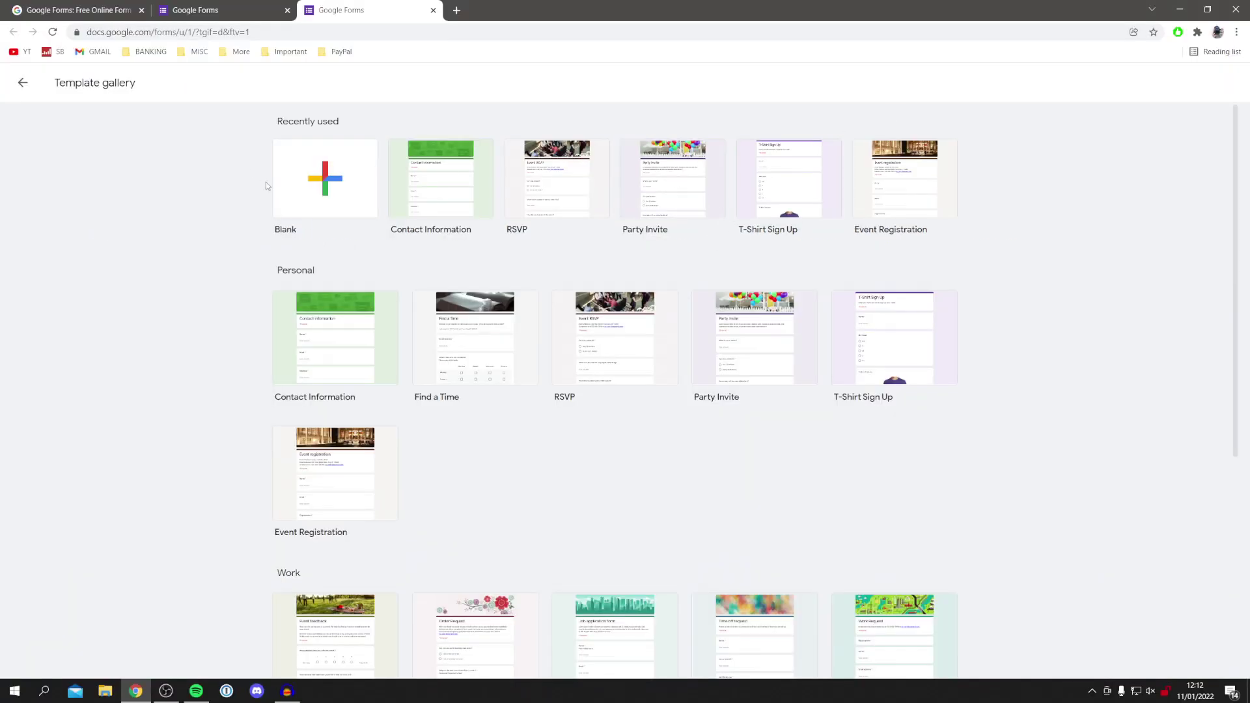
pyautogui.click(316, 160)
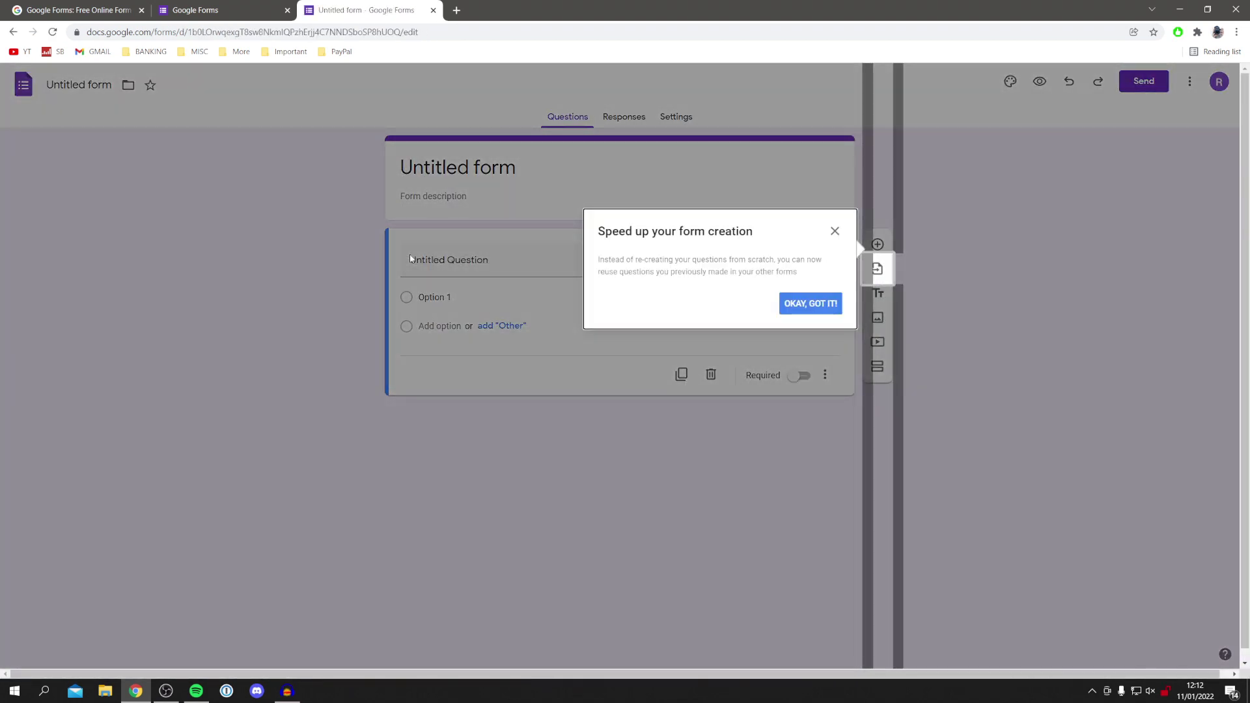
pyautogui.click(410, 259)
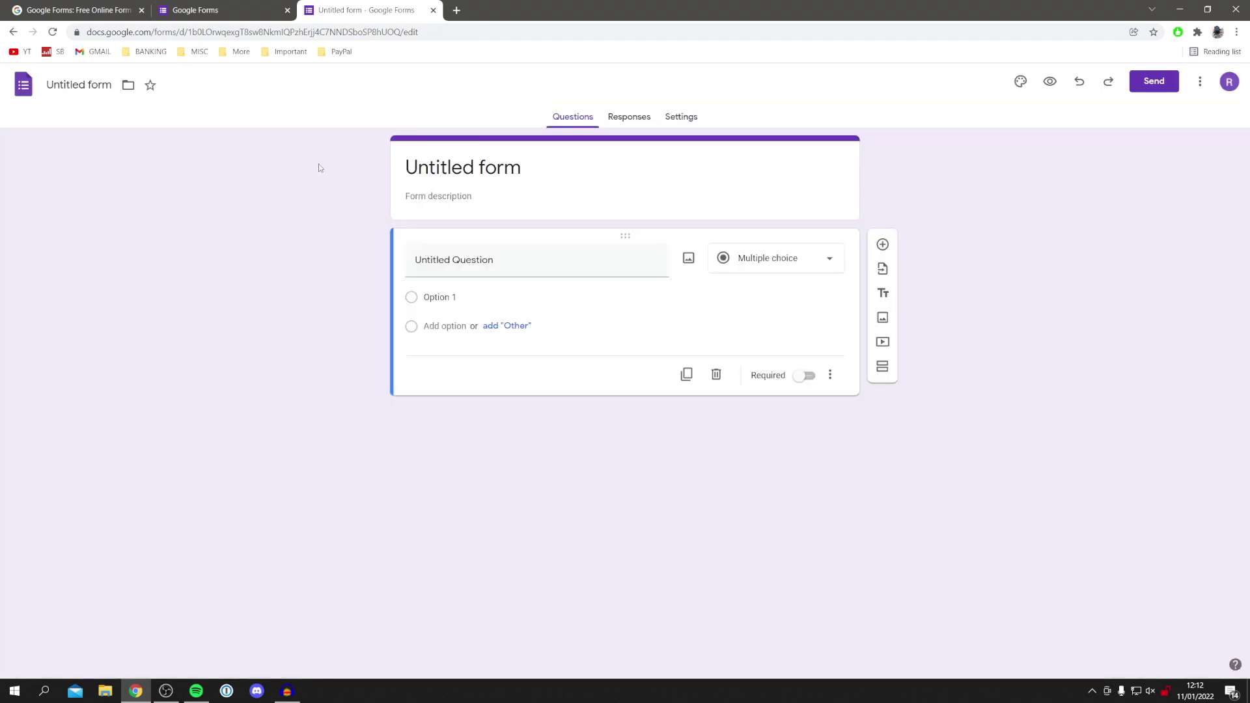
# Rename 'Untitled form' to 'Example' and enter the description 'Please answer questions!'
pyautogui.click(81, 84)
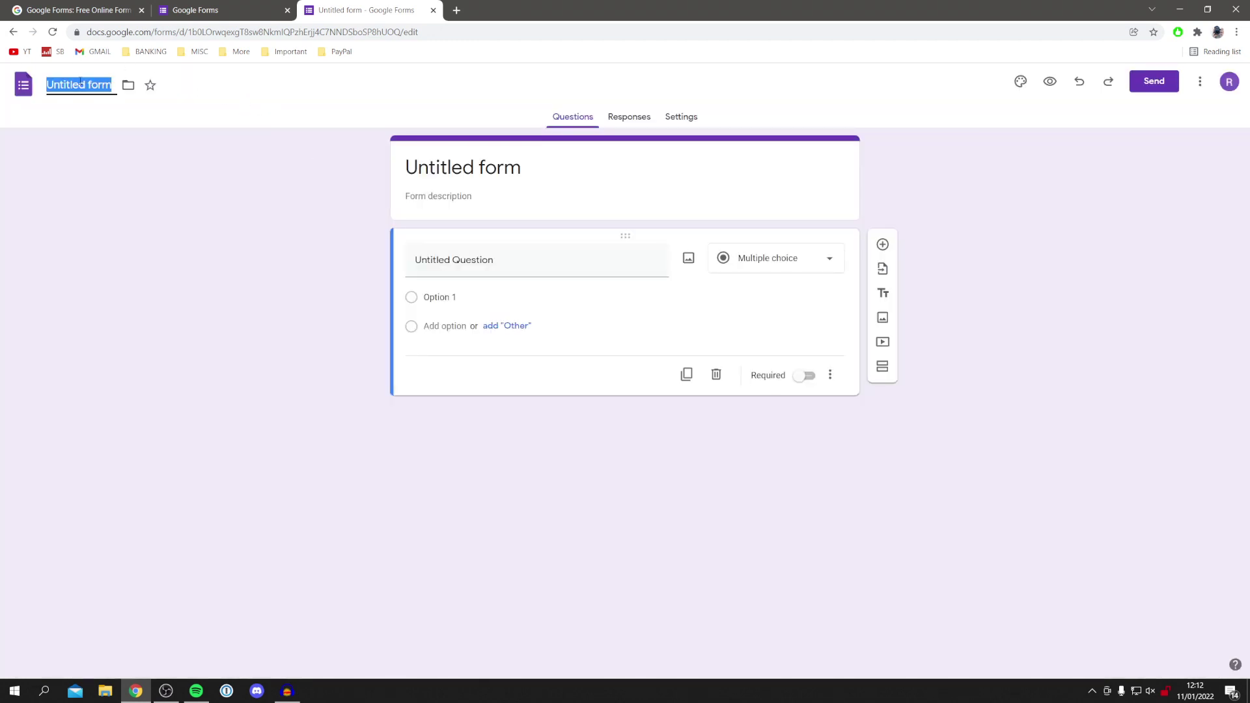
pyautogui.write('Example')
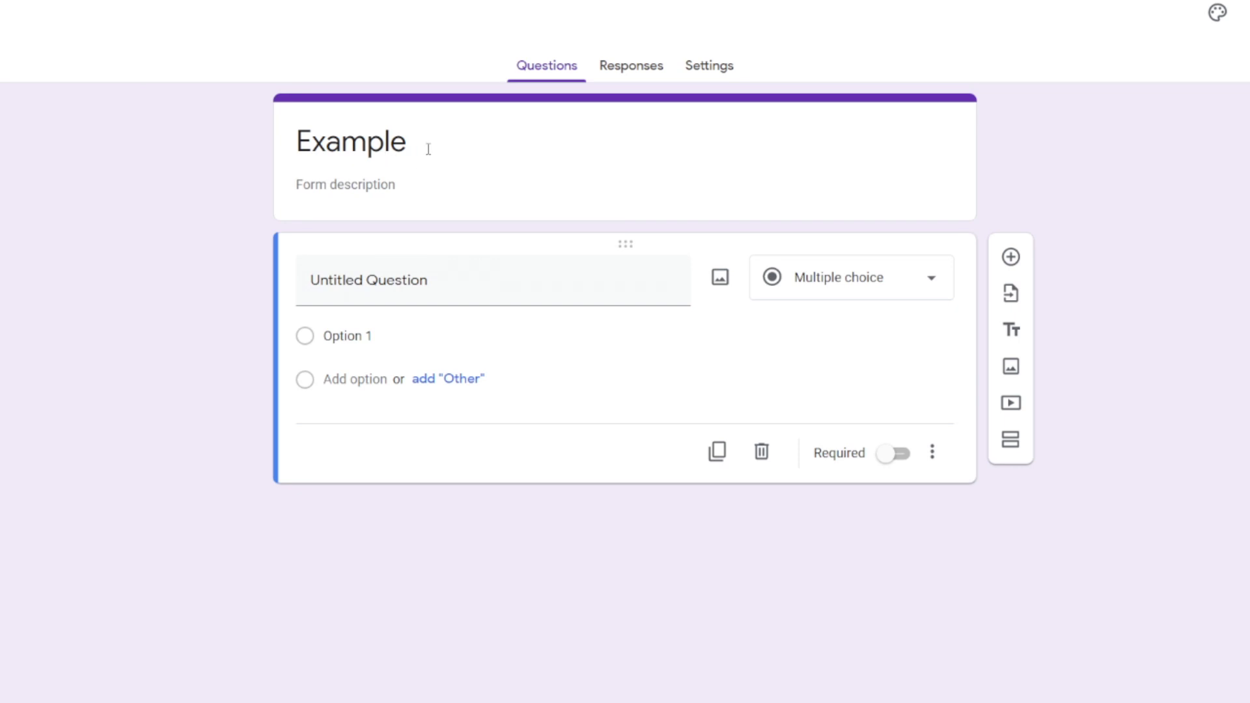
pyautogui.click(345, 183)
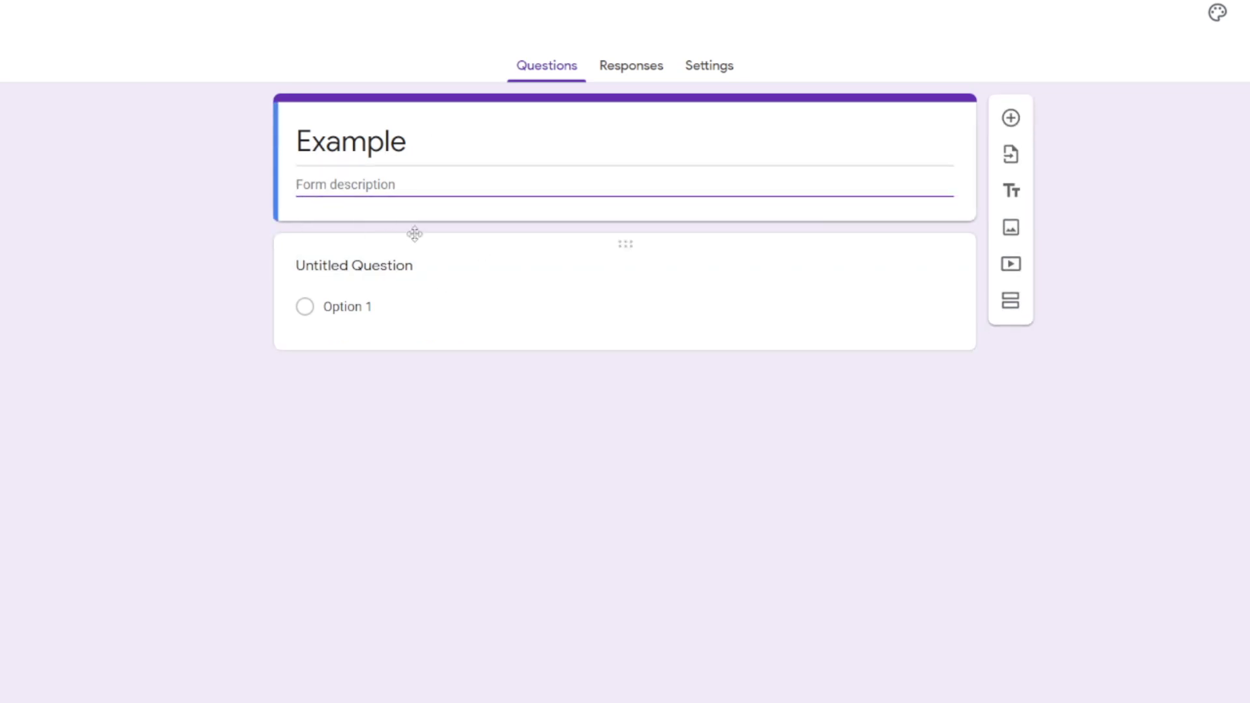
pyautogui.write('H')
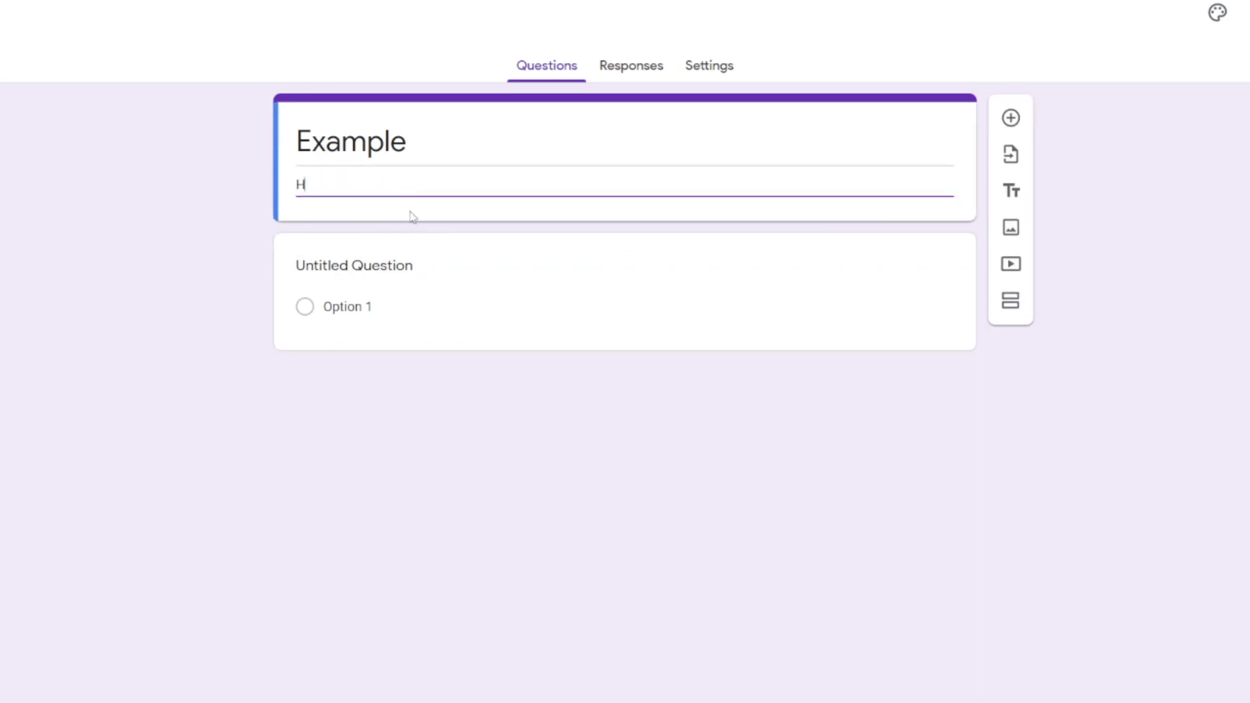
pyautogui.press('BackSpace')
pyautogui.write('Please ans')
pyautogui.write('wer questions!')
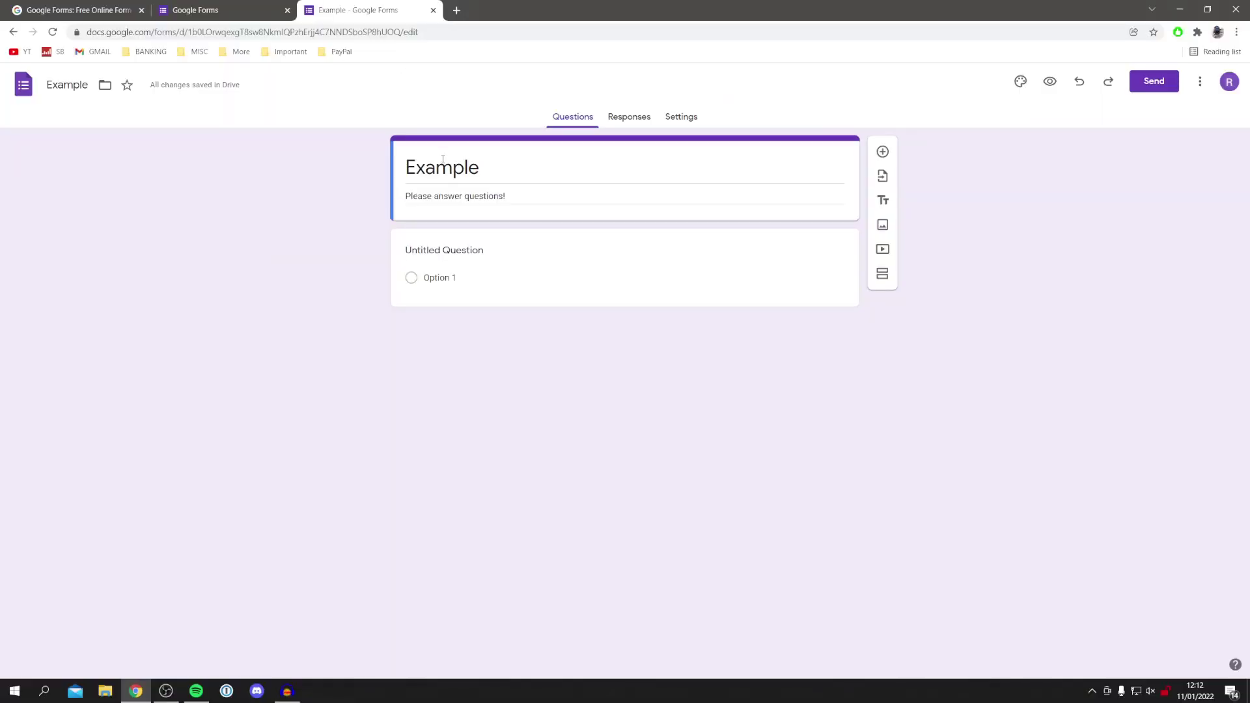
# Title the first question 'Are you watching this?' and keep it Multiple choice
pyautogui.click(446, 252)
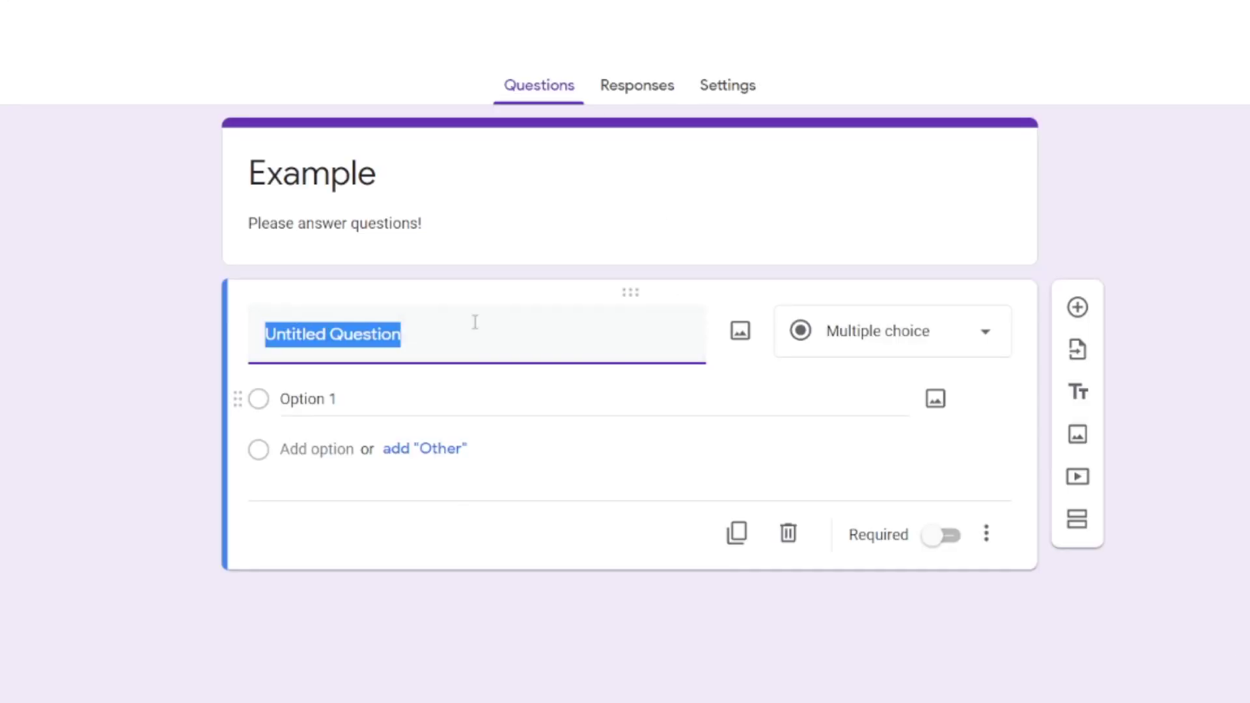
pyautogui.press('BackSpace')
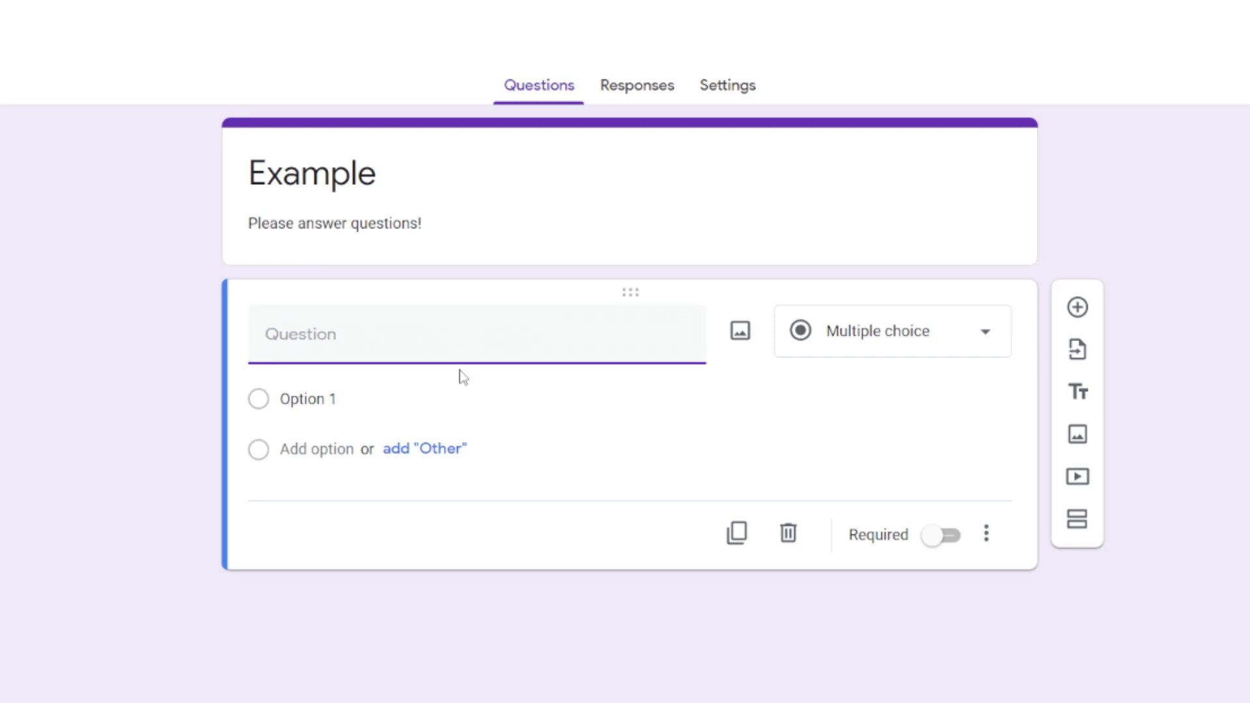
pyautogui.write('Are you watching this?')
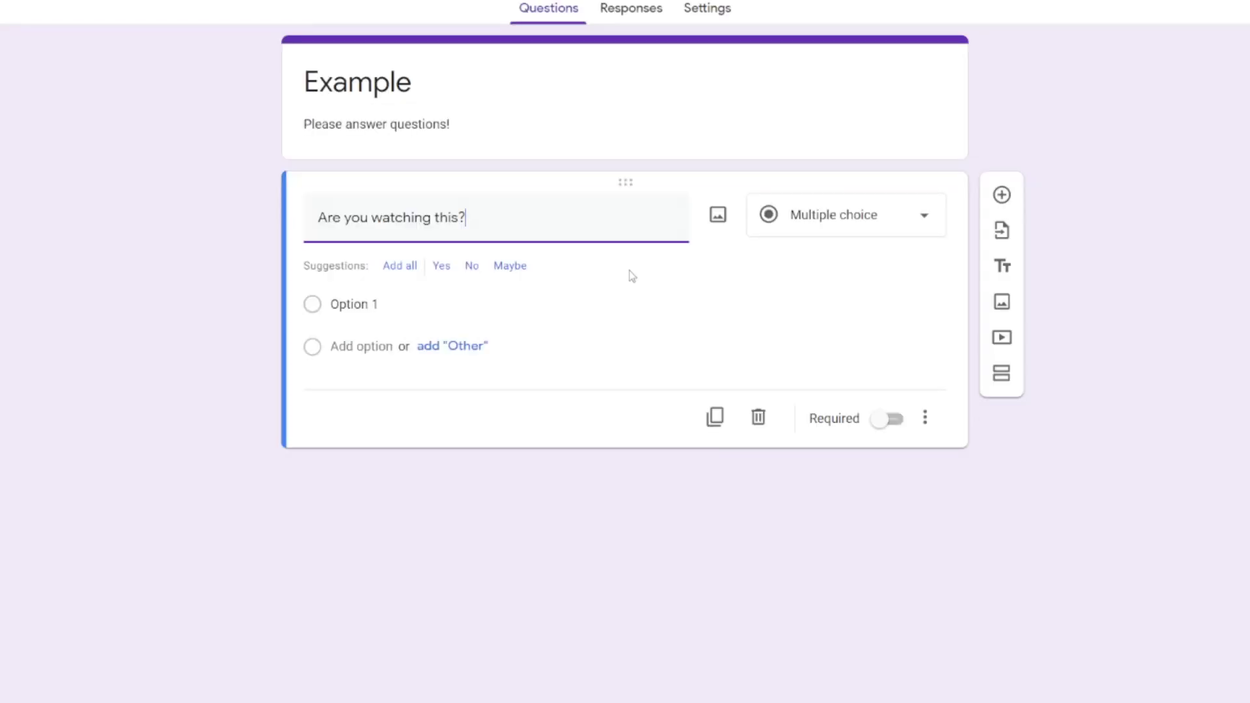
pyautogui.click(898, 214)
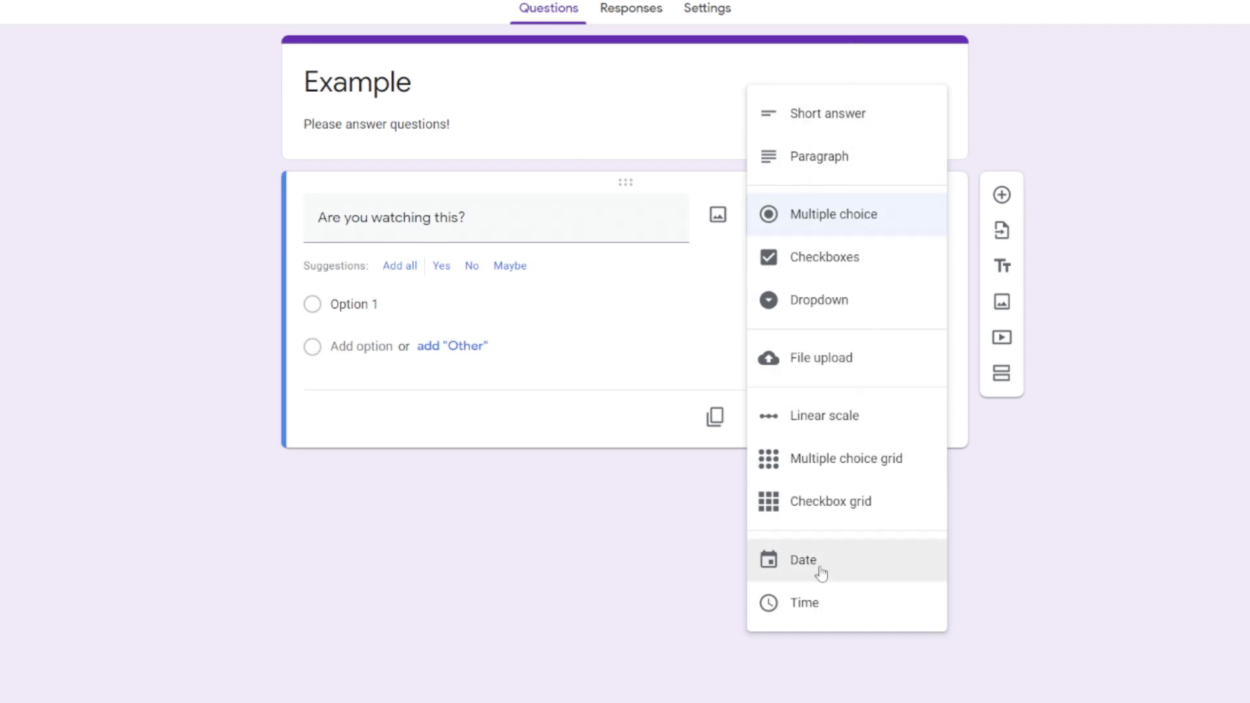
pyautogui.click(865, 217)
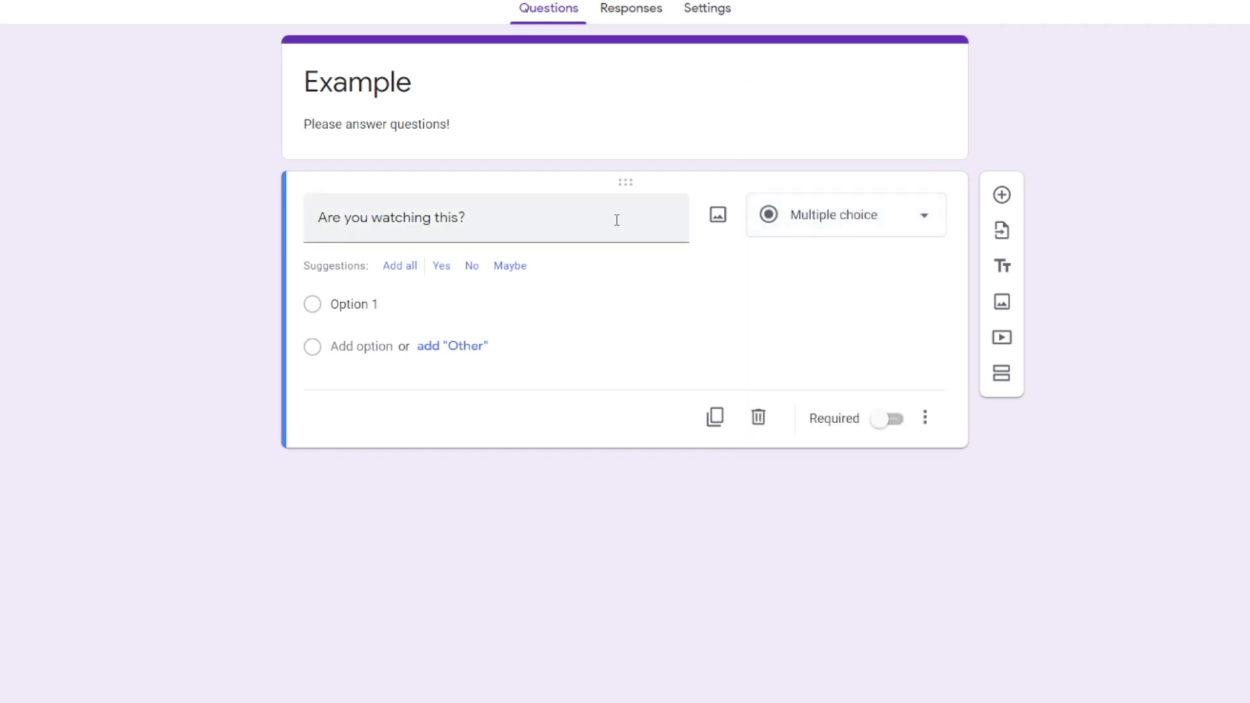
# Give it the answer options 'YEs' and 'No', and add a new question below
pyautogui.click(404, 299)
pyautogui.write('YEs')
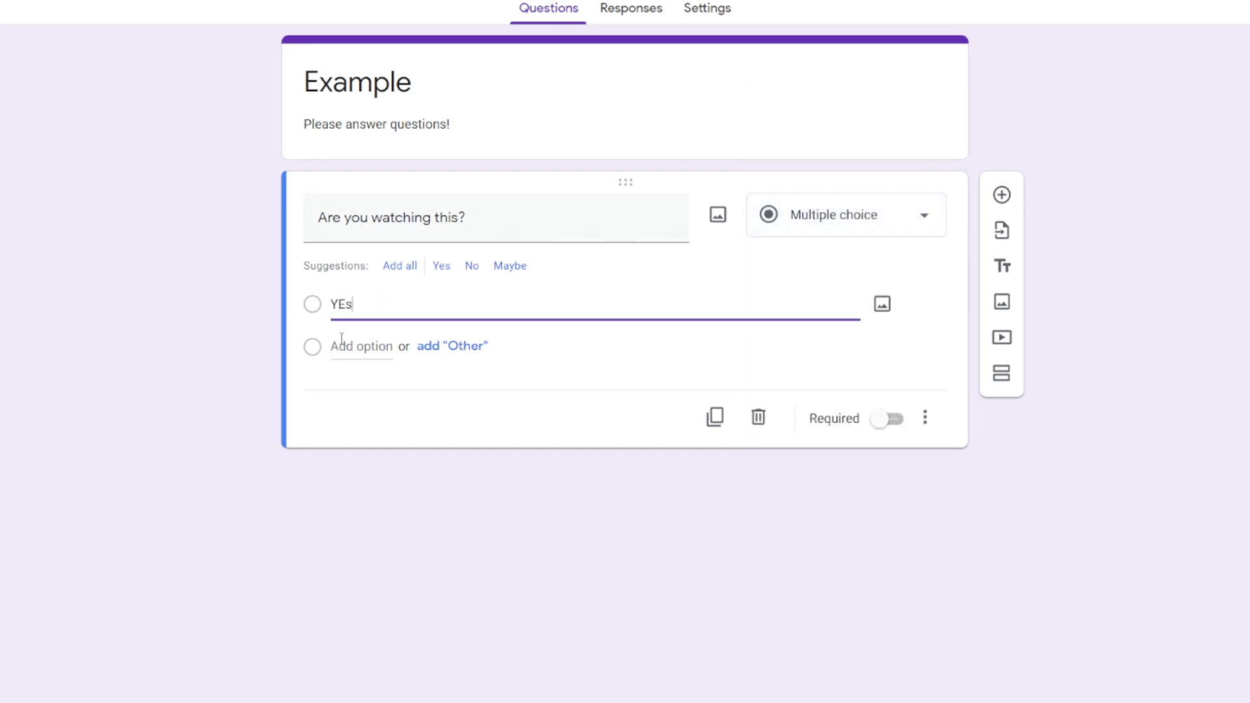
pyautogui.click(356, 347)
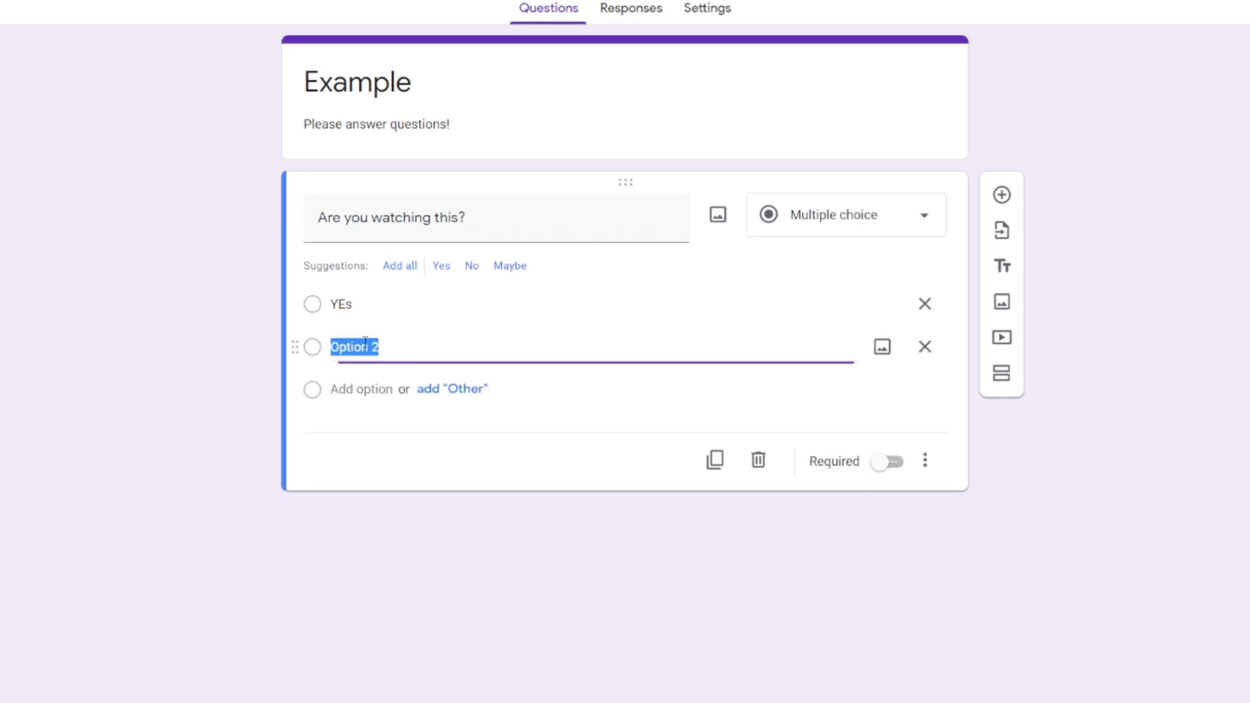
pyautogui.write('No')
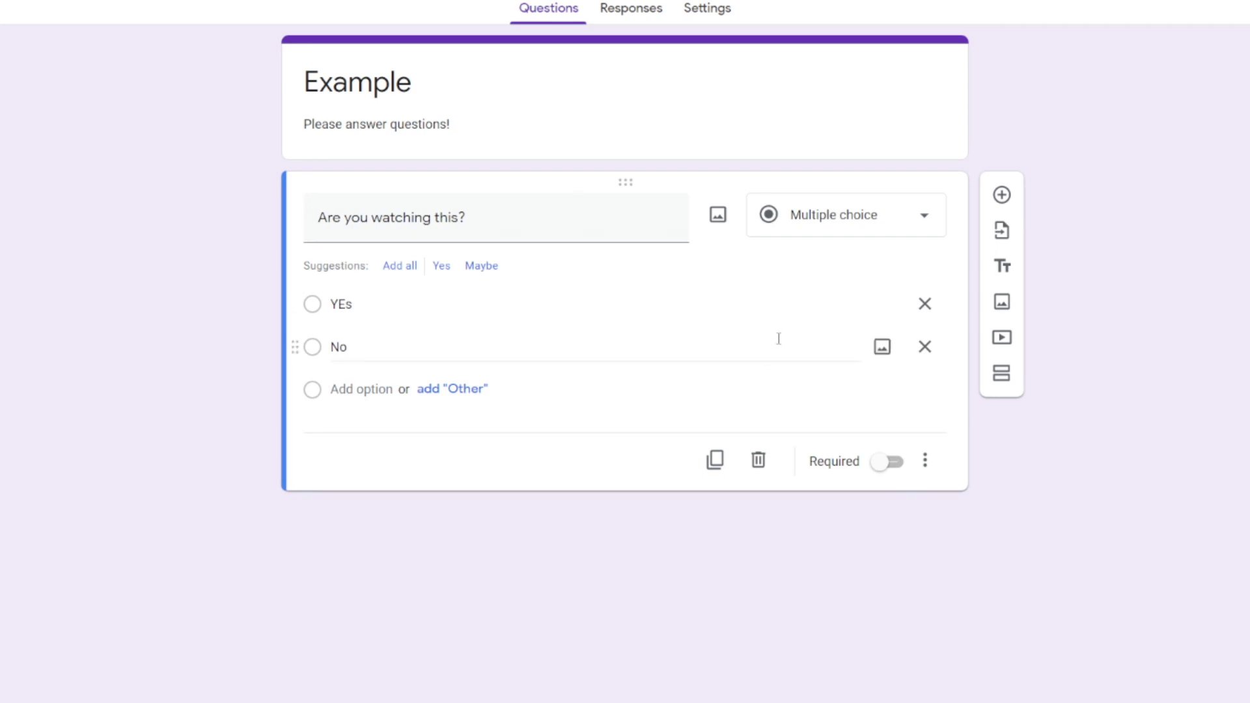
pyautogui.click(1002, 195)
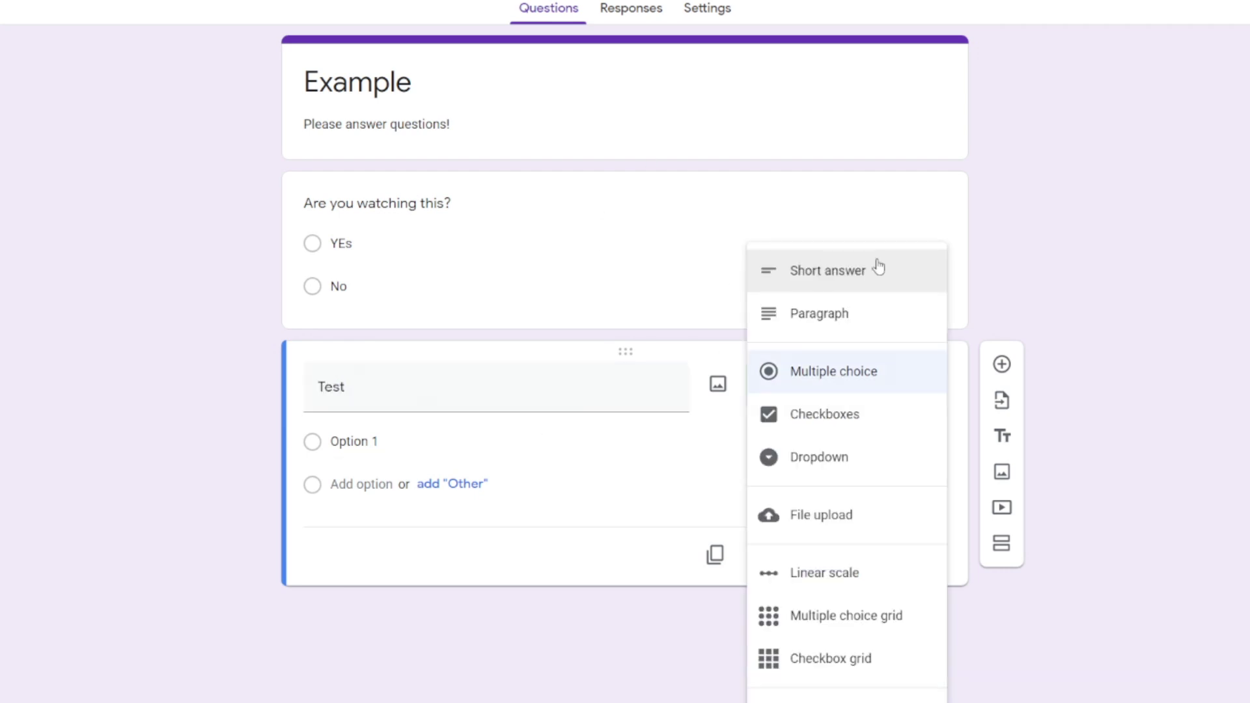
# Make the Test question Short answer and add a second section
pyautogui.click(864, 291)
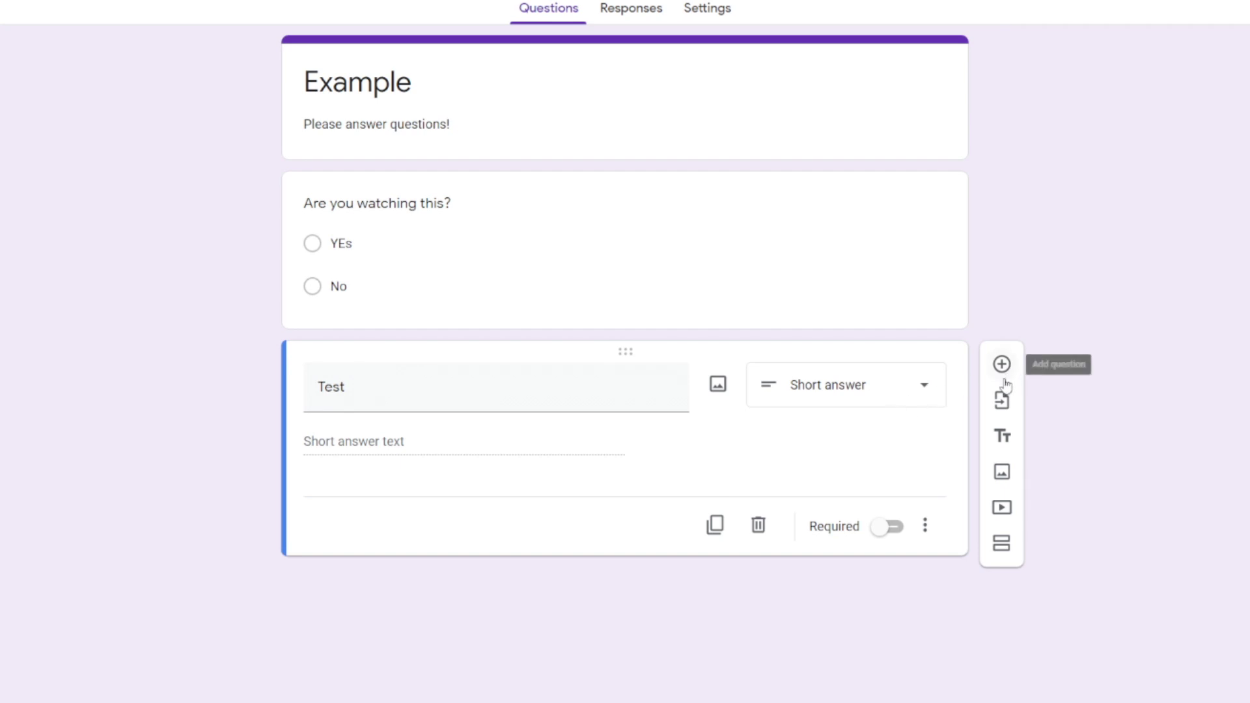
pyautogui.click(1007, 552)
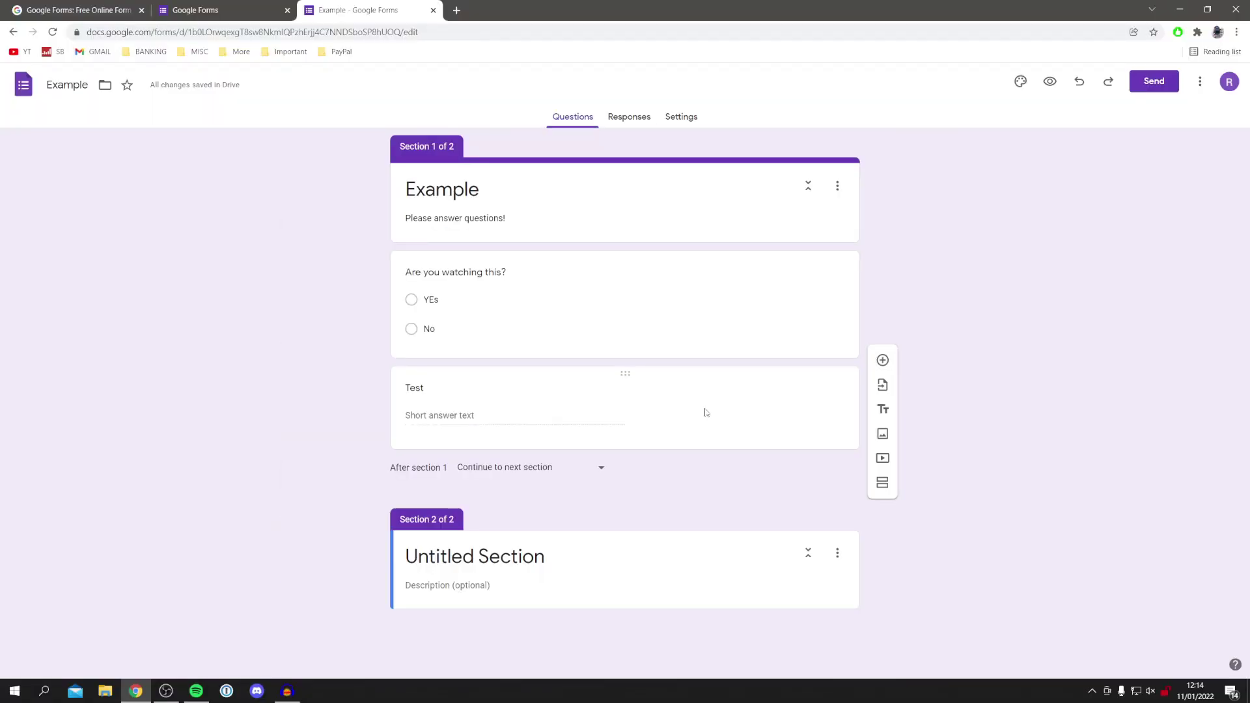
# Add a question titled 'Example' to the new Untitled Section
pyautogui.click(545, 549)
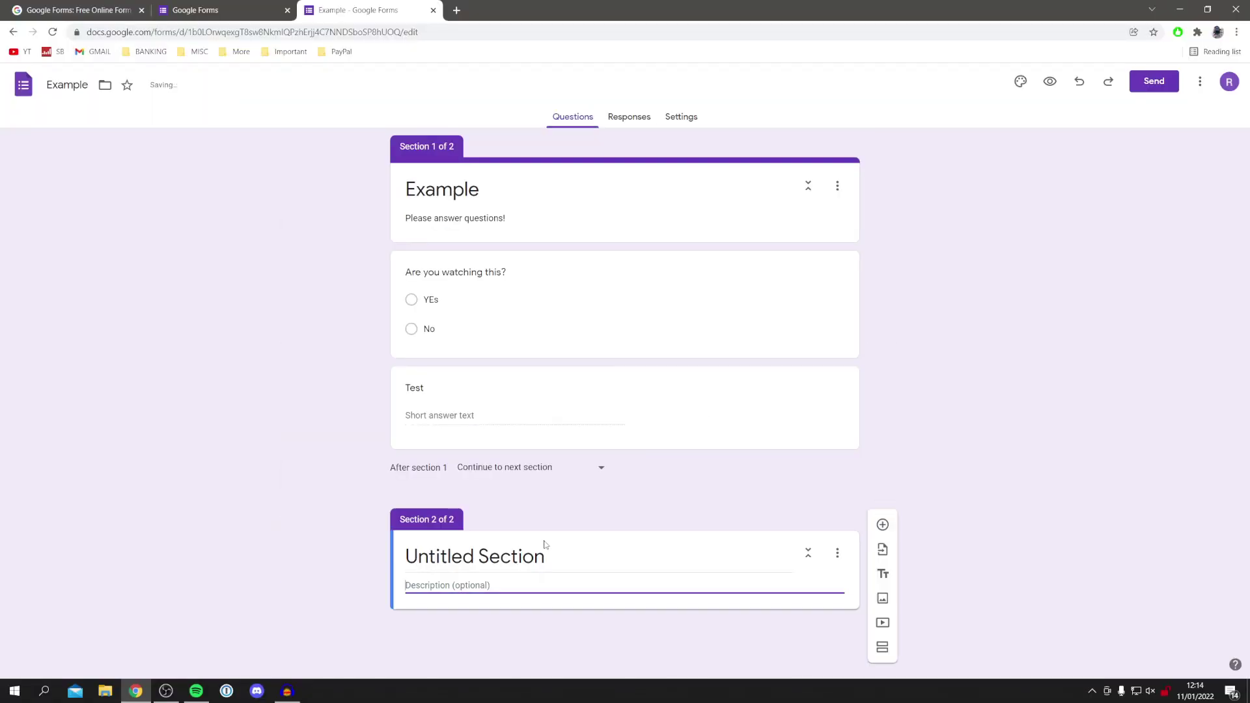
pyautogui.click(883, 528)
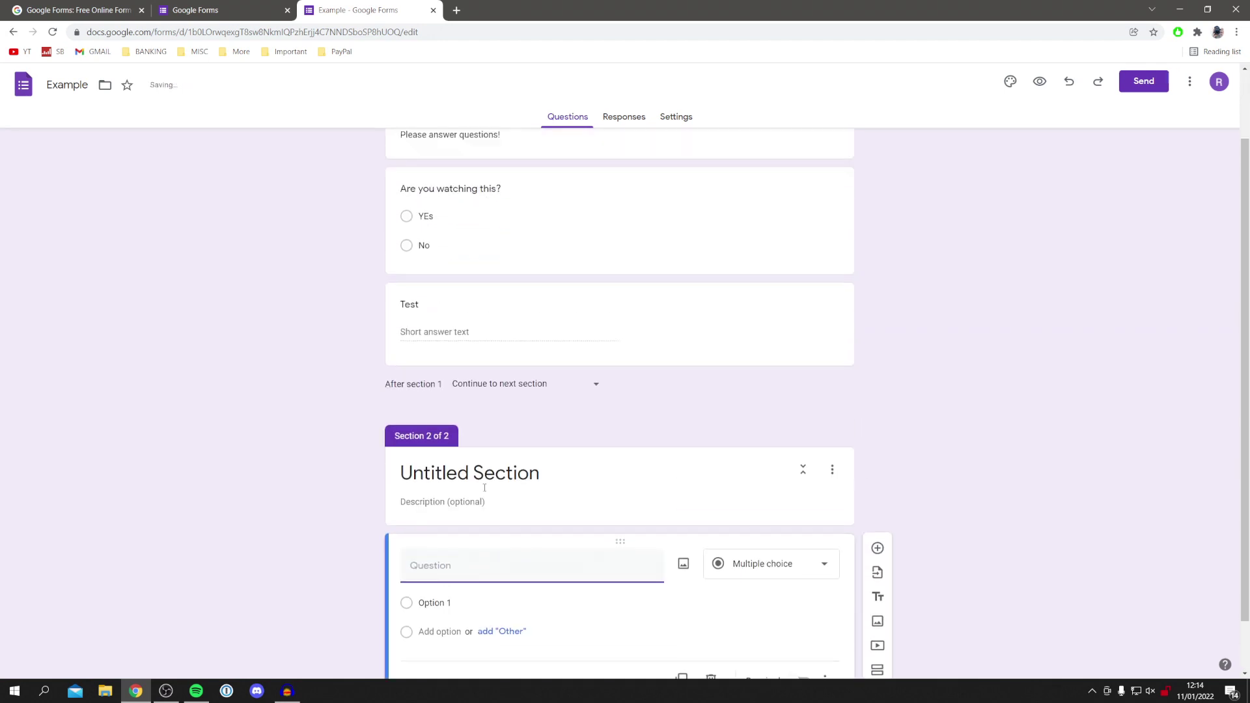
pyautogui.write('Example')
pyautogui.scroll(2, 632, 75)
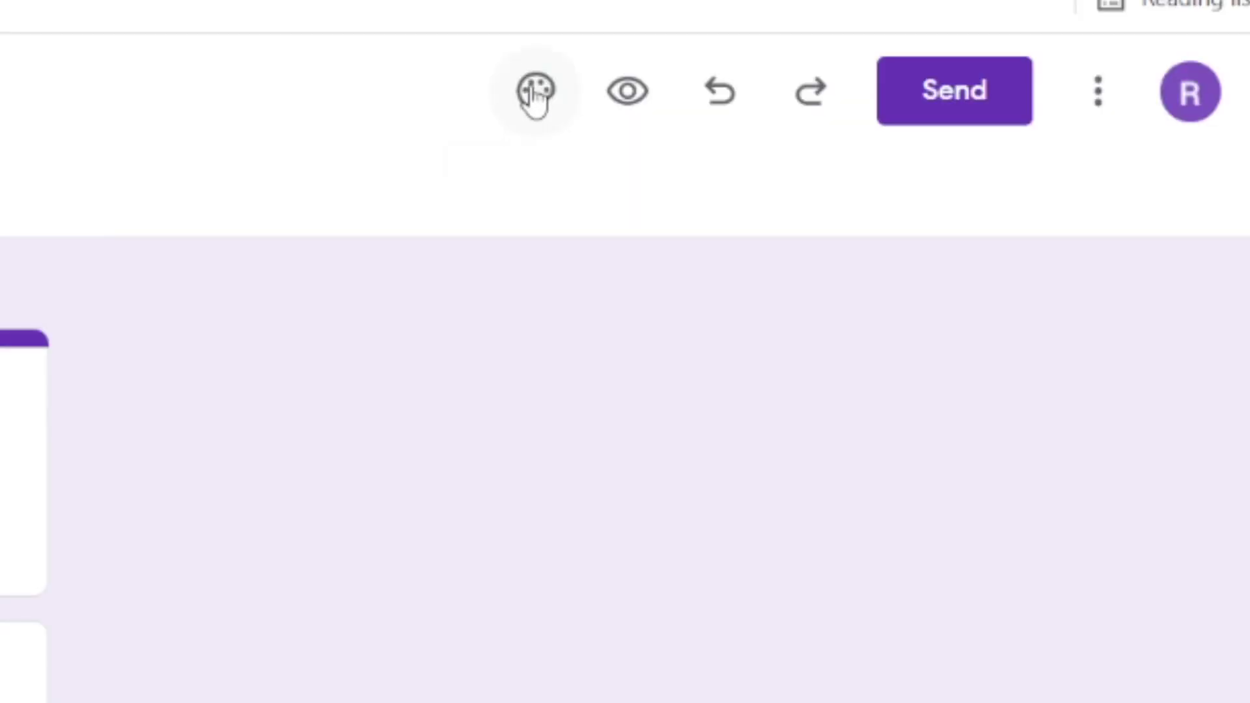
pyautogui.click(620, 96)
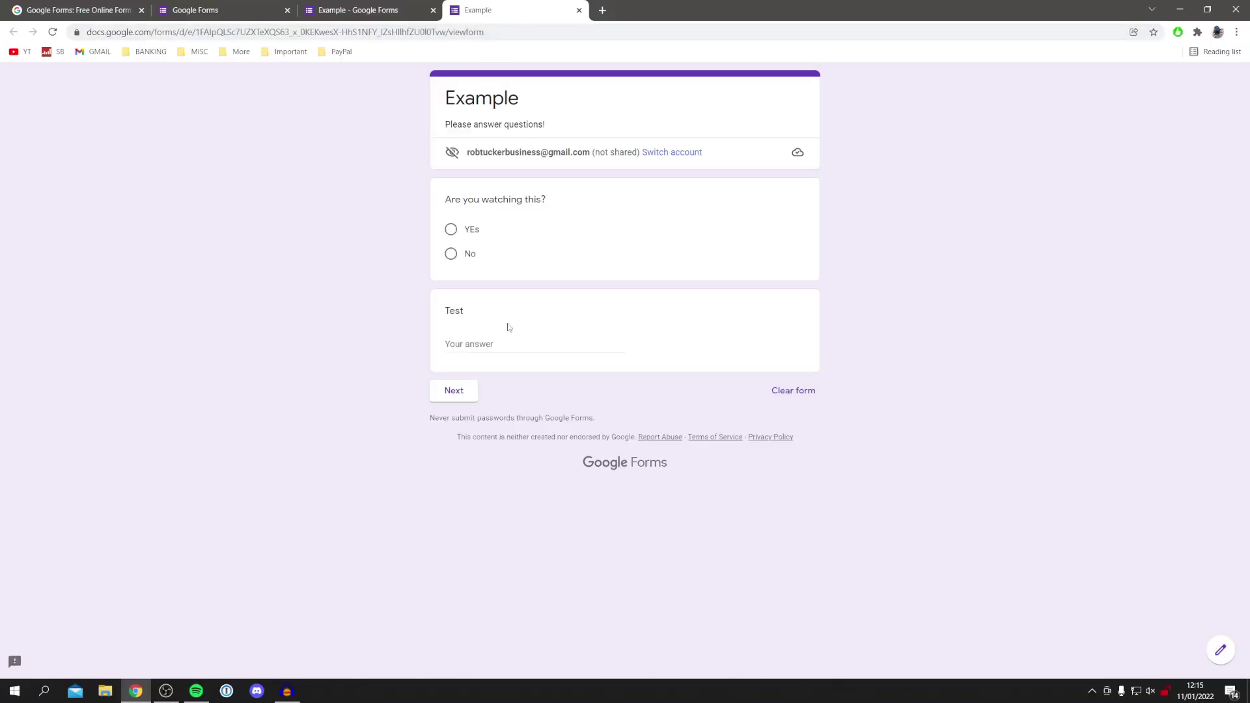
pyautogui.click(481, 341)
pyautogui.write('h')
pyautogui.click(467, 254)
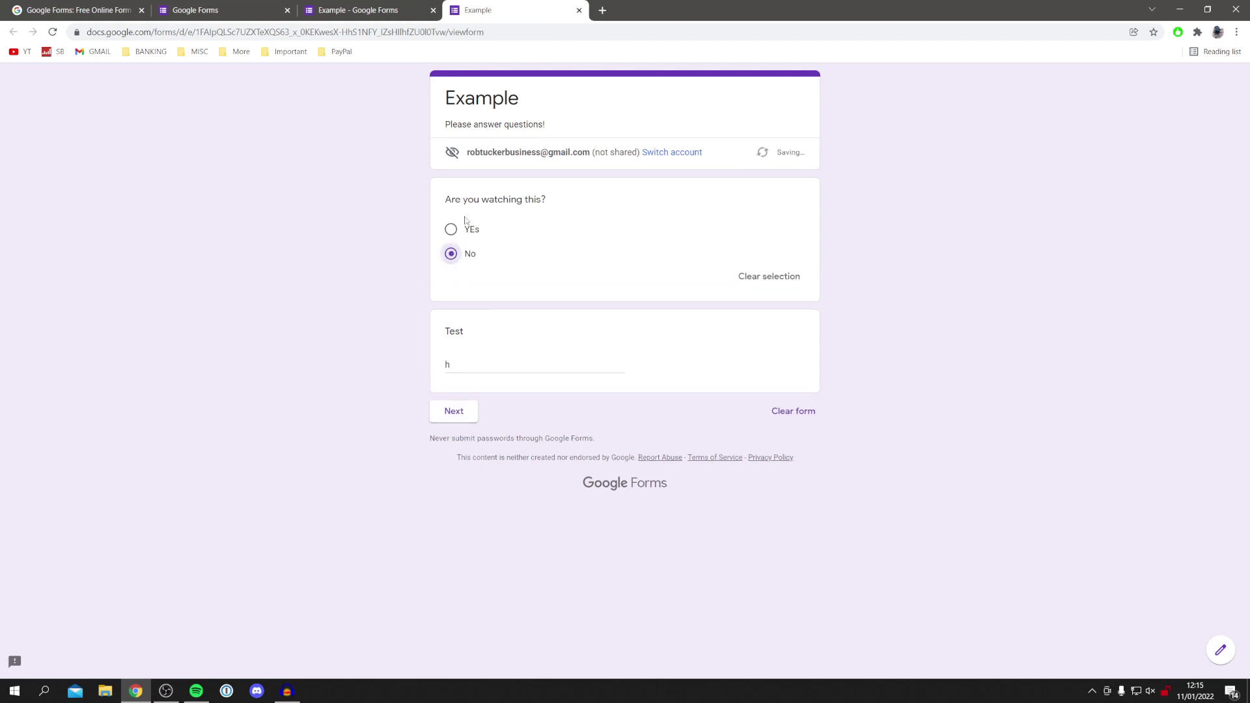
pyautogui.click(456, 414)
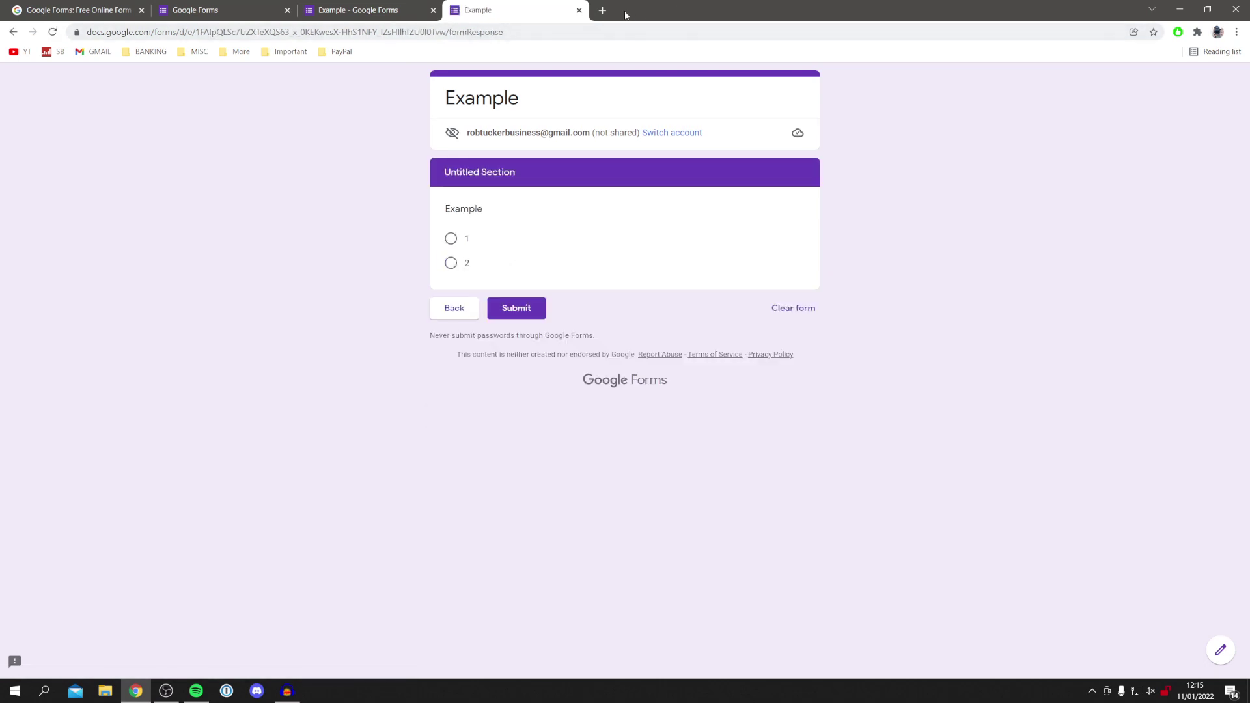
pyautogui.click(579, 10)
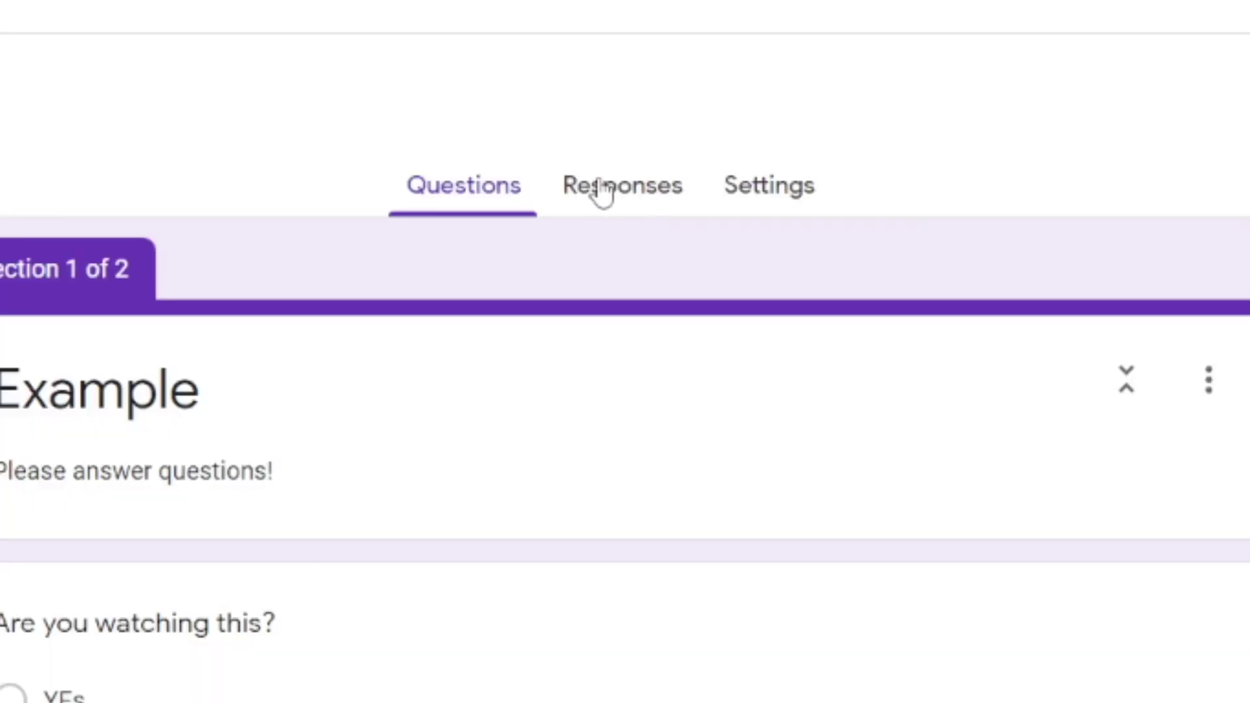
# Check the Responses and Settings tabs, then bring up the Send form dialog
pyautogui.click(617, 118)
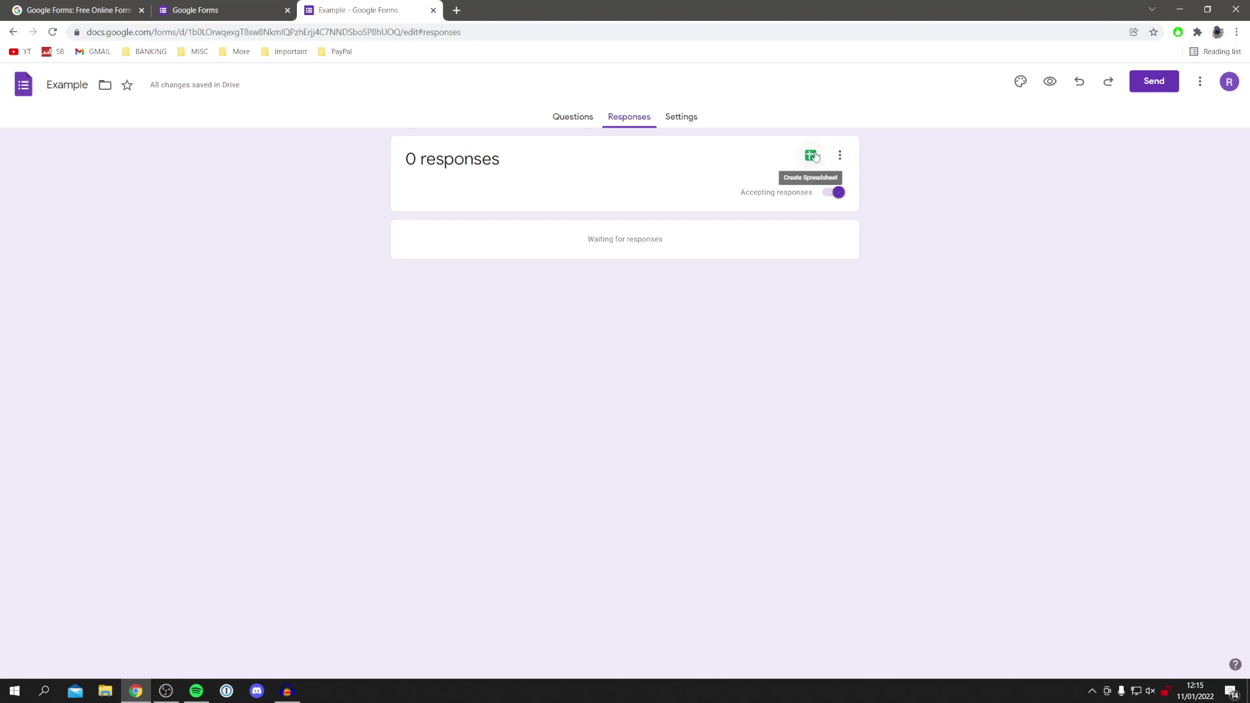
pyautogui.click(677, 120)
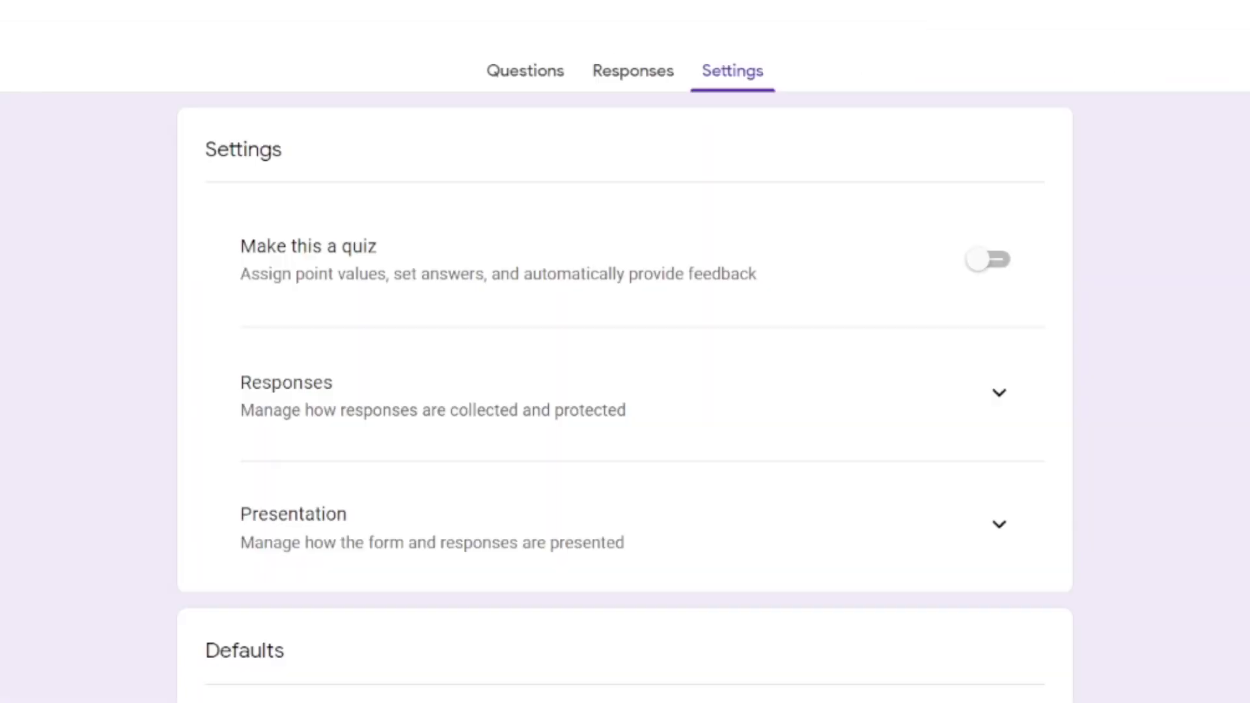
pyautogui.click(1169, 88)
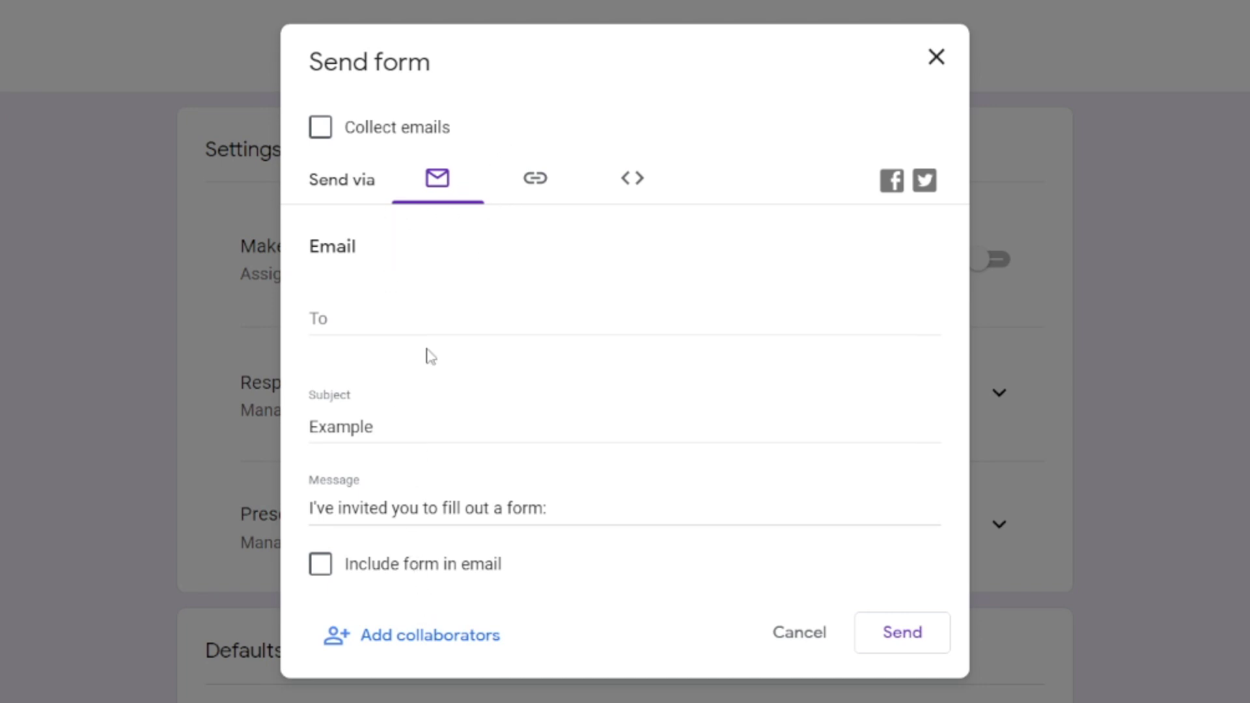
# Switch to the link option, enable Shorten URL, and copy the forms.gle link
pyautogui.click(550, 178)
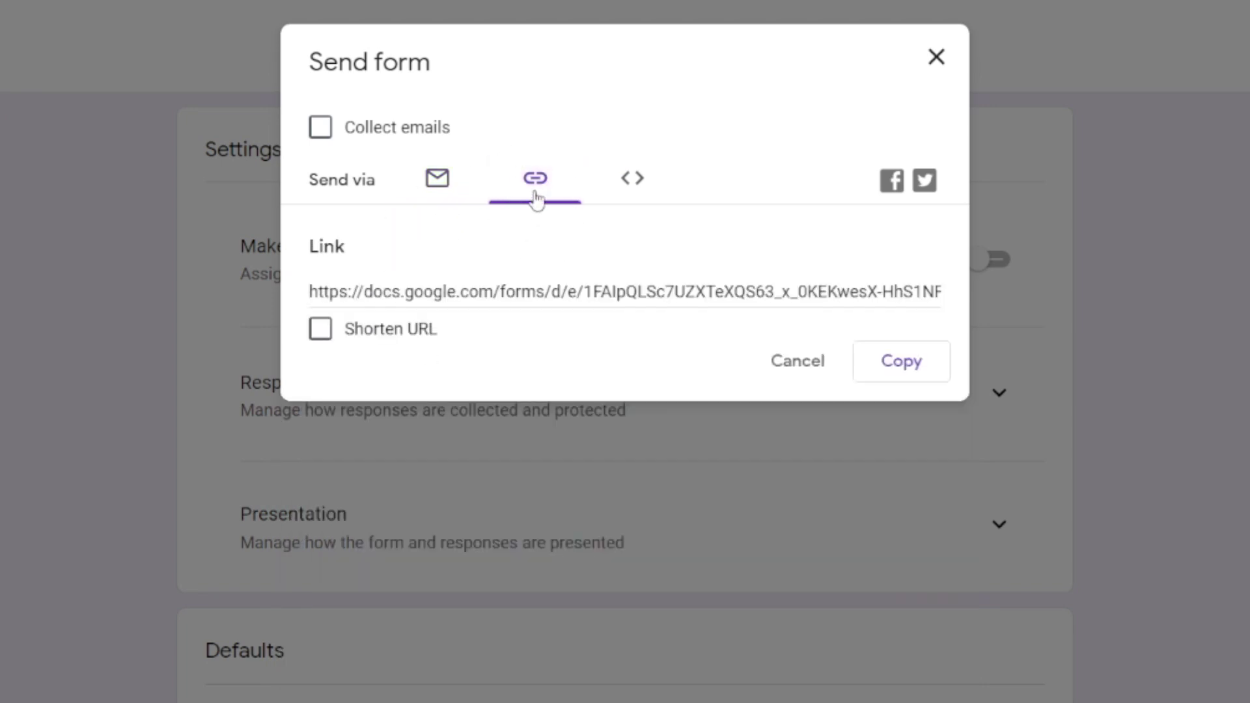
pyautogui.click(365, 340)
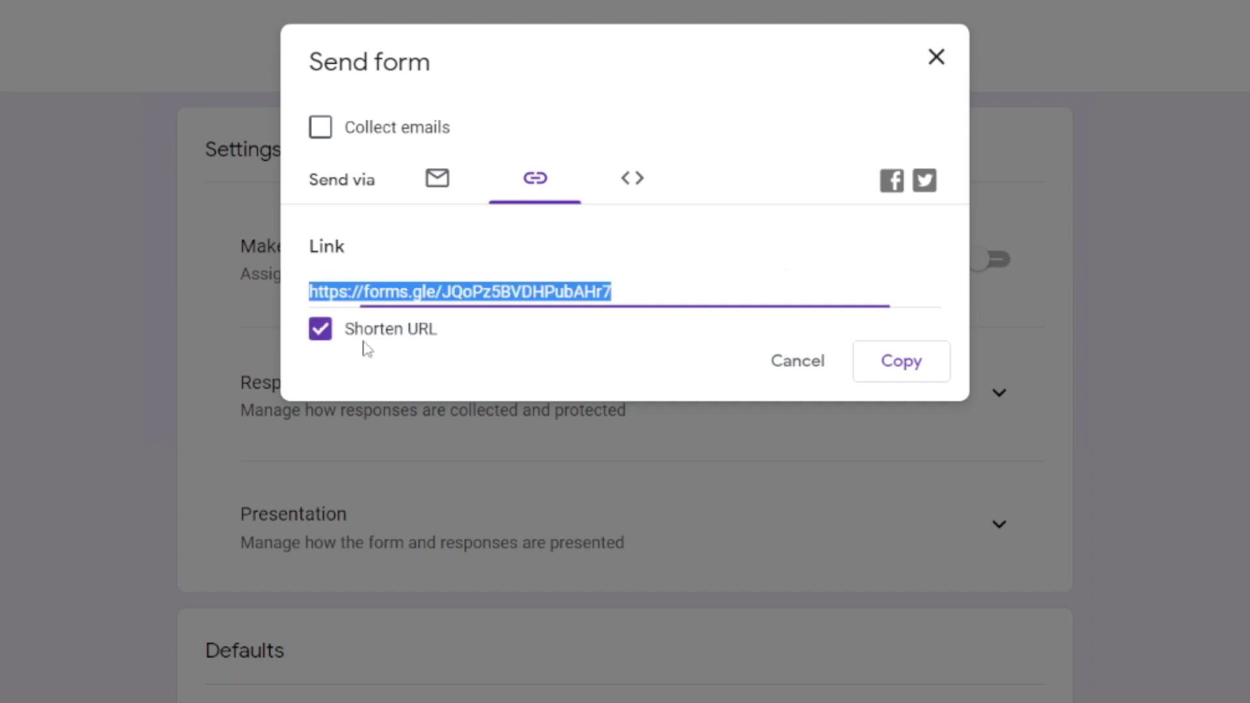
pyautogui.rightClick(565, 291)
pyautogui.click(731, 89)
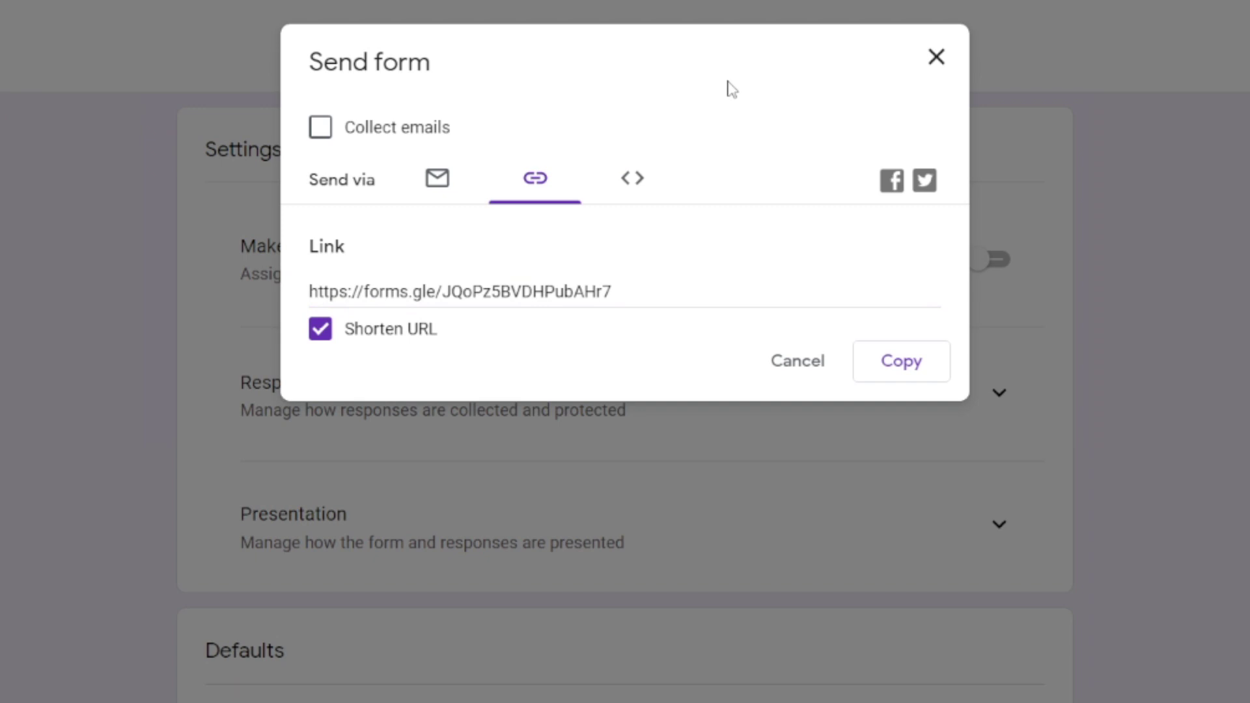